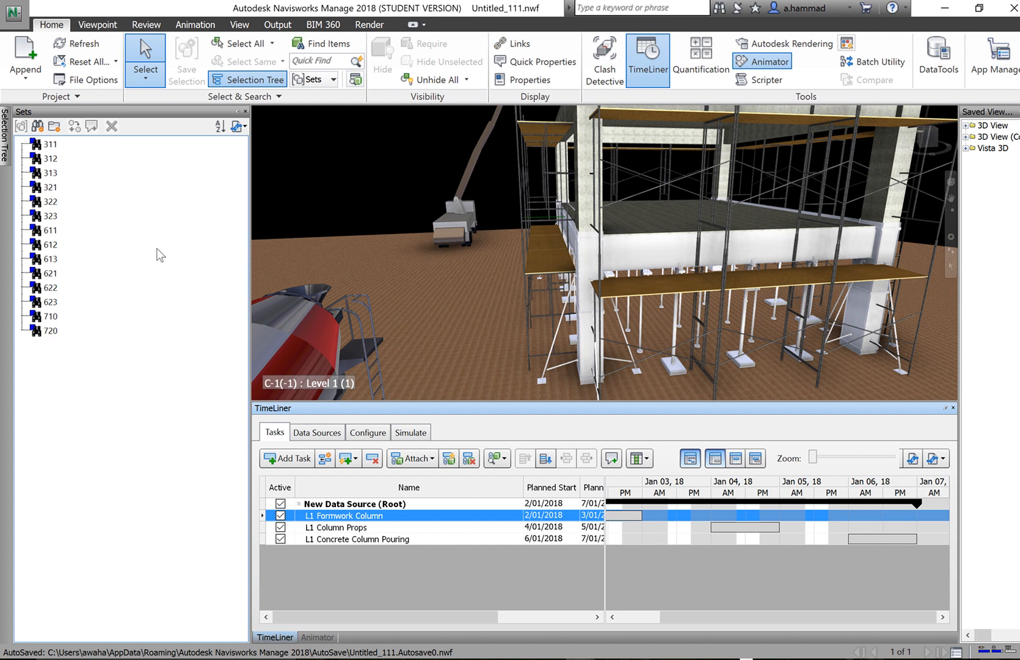
# Step: Select the 611 set and add an Animator scene named "Formwork L1"
pyautogui.click(52, 231)
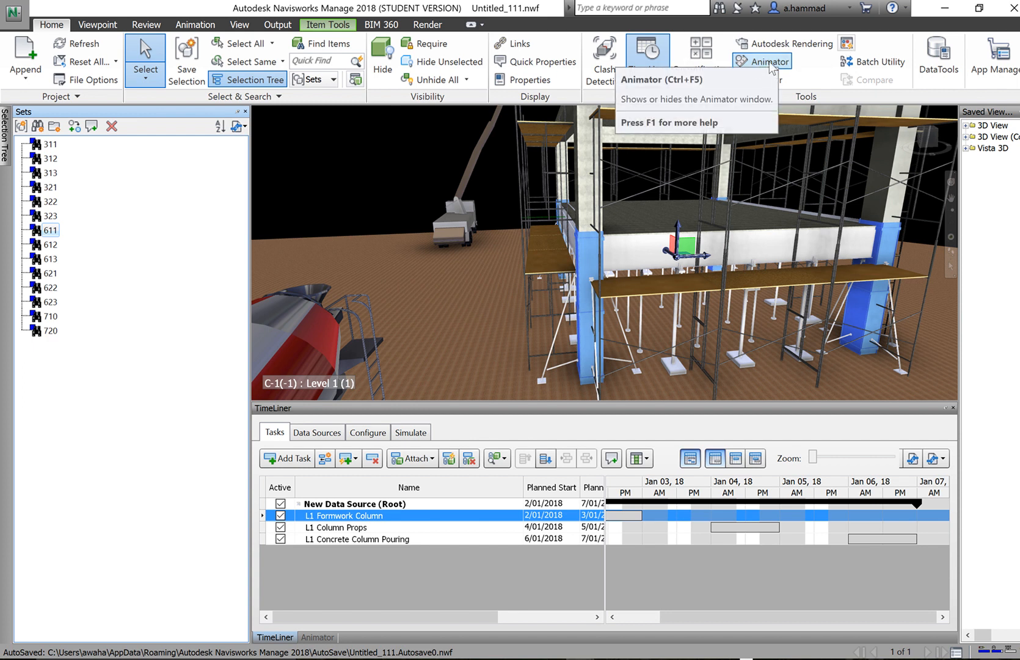
pyautogui.click(319, 637)
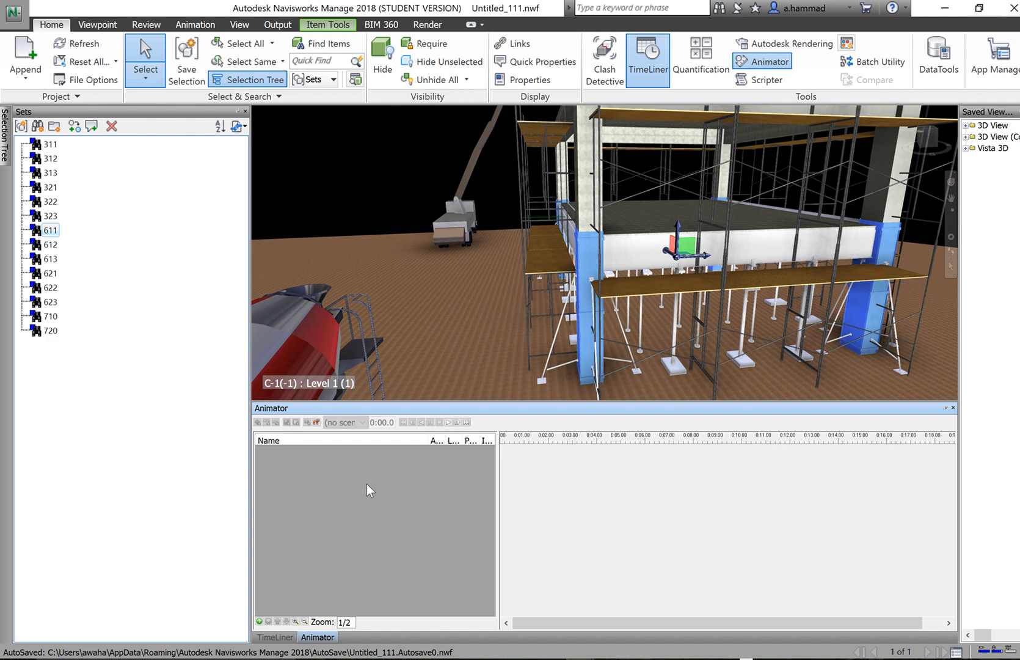
pyautogui.rightClick(282, 463)
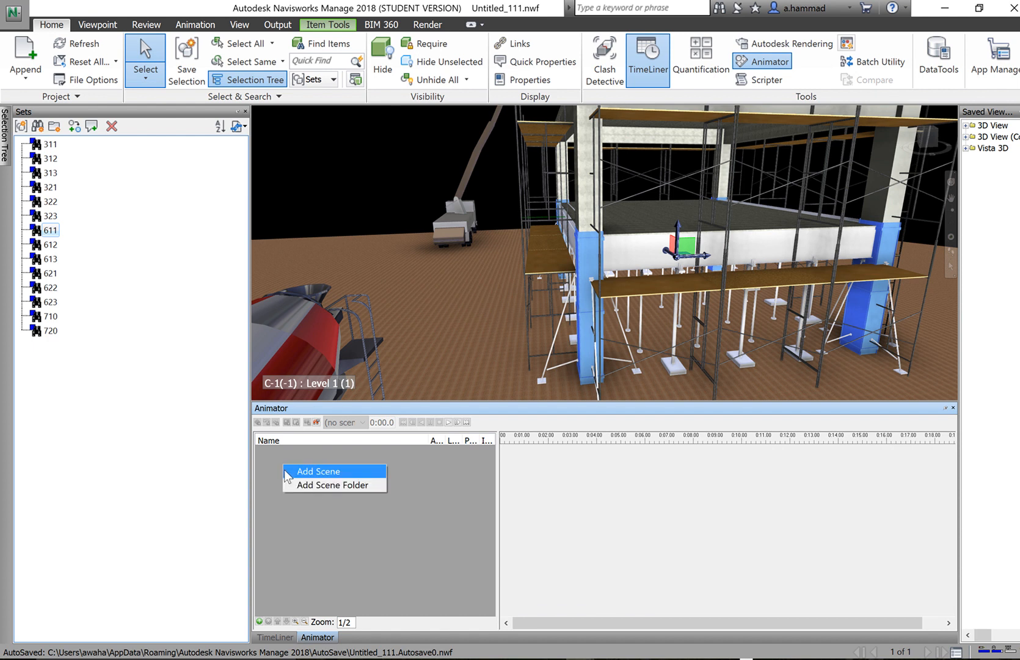
pyautogui.click(327, 473)
pyautogui.click(311, 449)
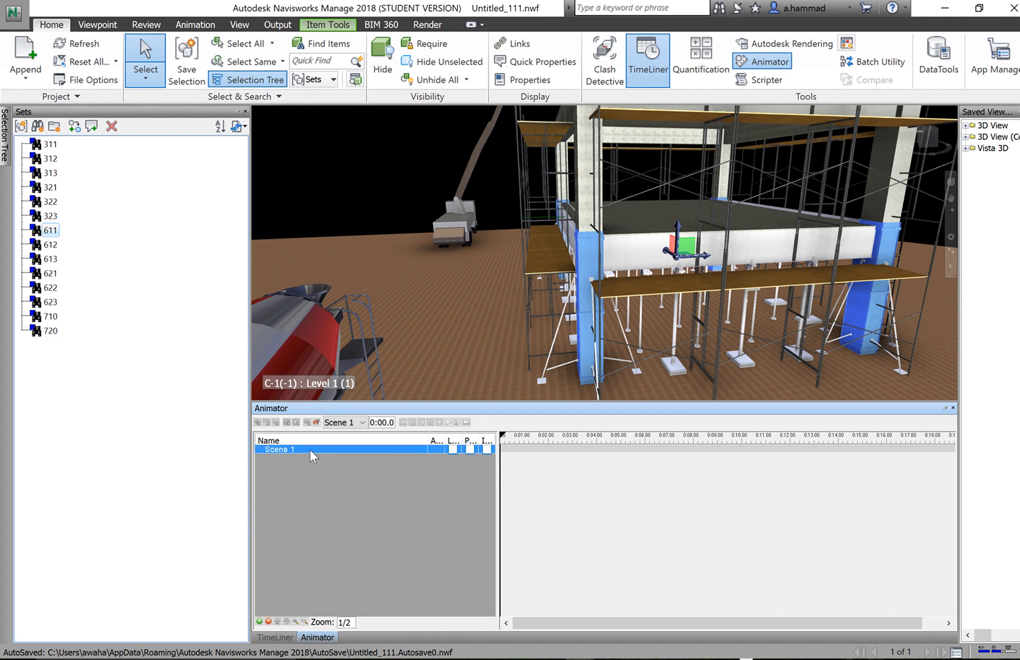
pyautogui.click(298, 450)
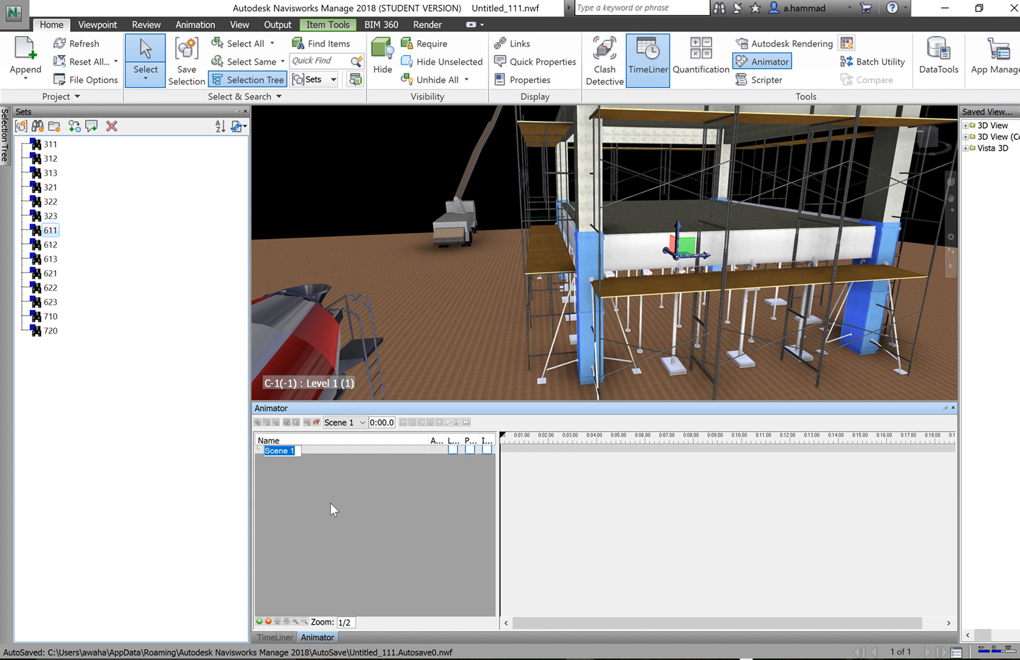
pyautogui.write('F')
pyautogui.write('ormwor')
pyautogui.write('k')
pyautogui.write(' L')
pyautogui.write('1')
pyautogui.press('Return')
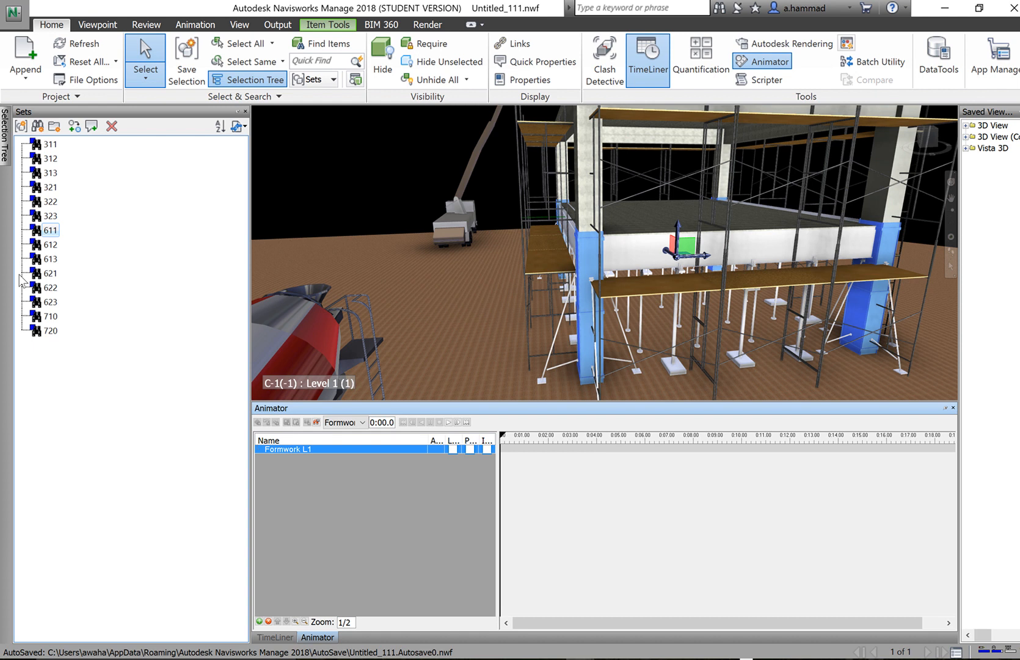
# Step: Add an animation set from the current search/selection set 611 to the Formwork L1 scene and name it "Col Formwork L1"
pyautogui.click(52, 231)
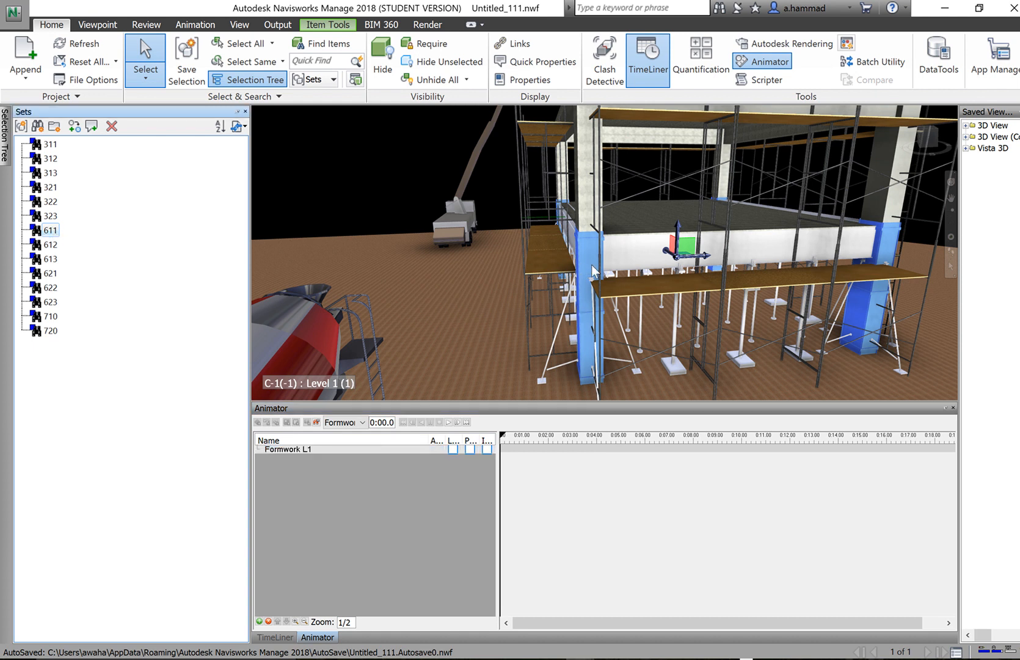
pyautogui.rightClick(320, 451)
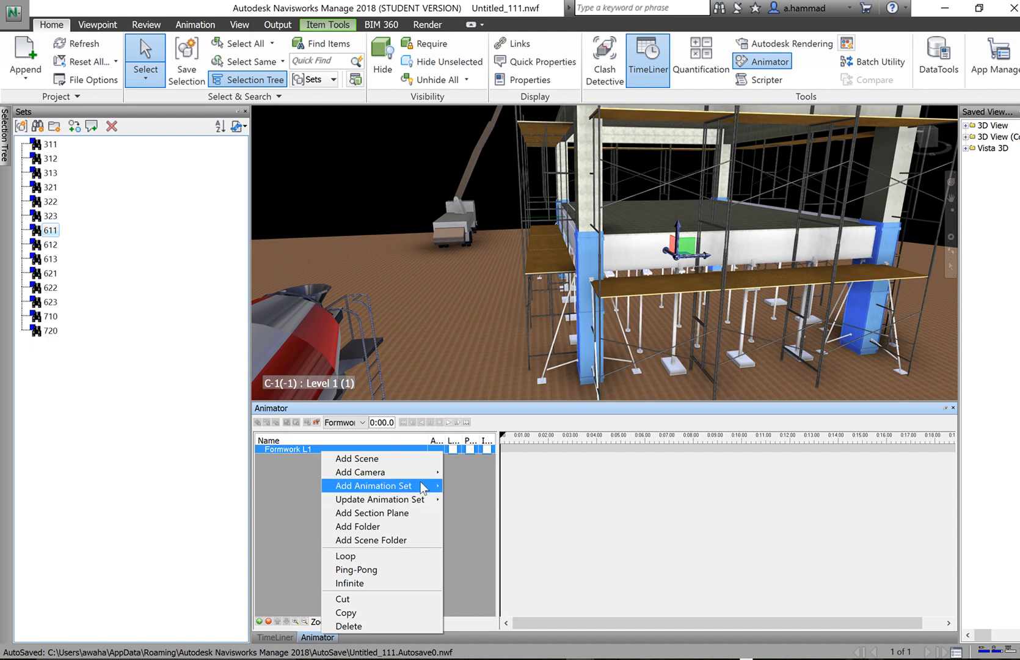
pyautogui.moveTo(422, 485)
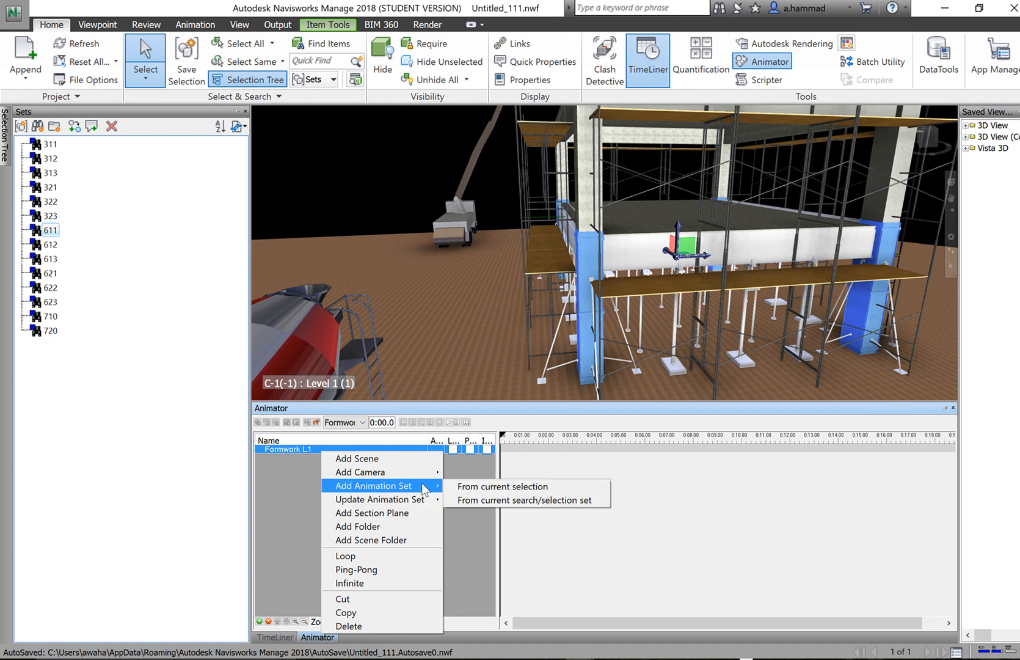
pyautogui.click(499, 502)
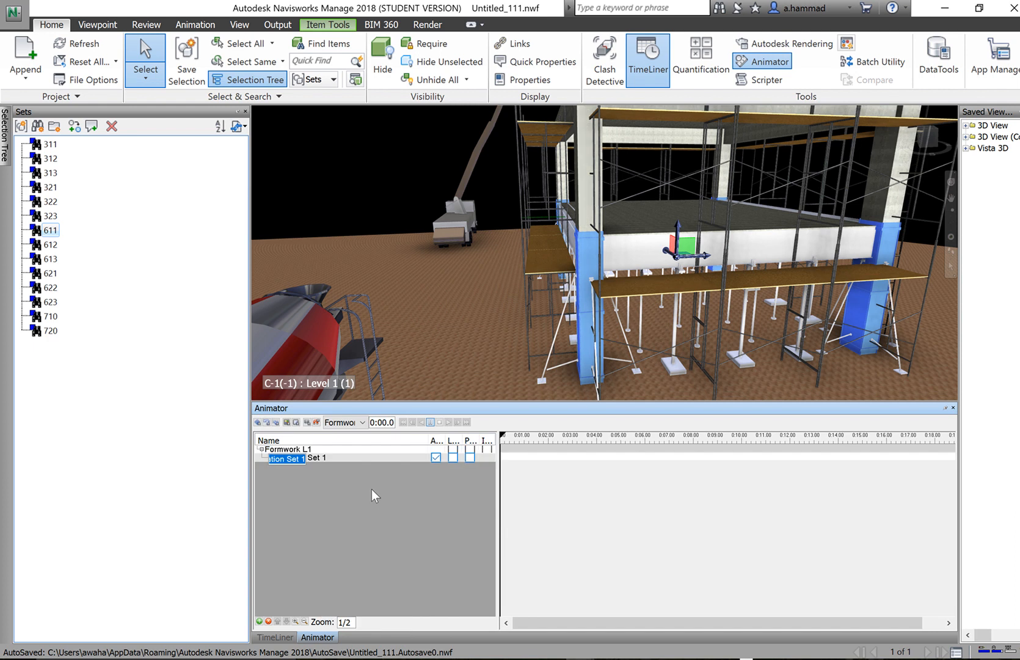
pyautogui.write('Col Fo')
pyautogui.write('rm')
pyautogui.write('work L1')
pyautogui.press('Return')
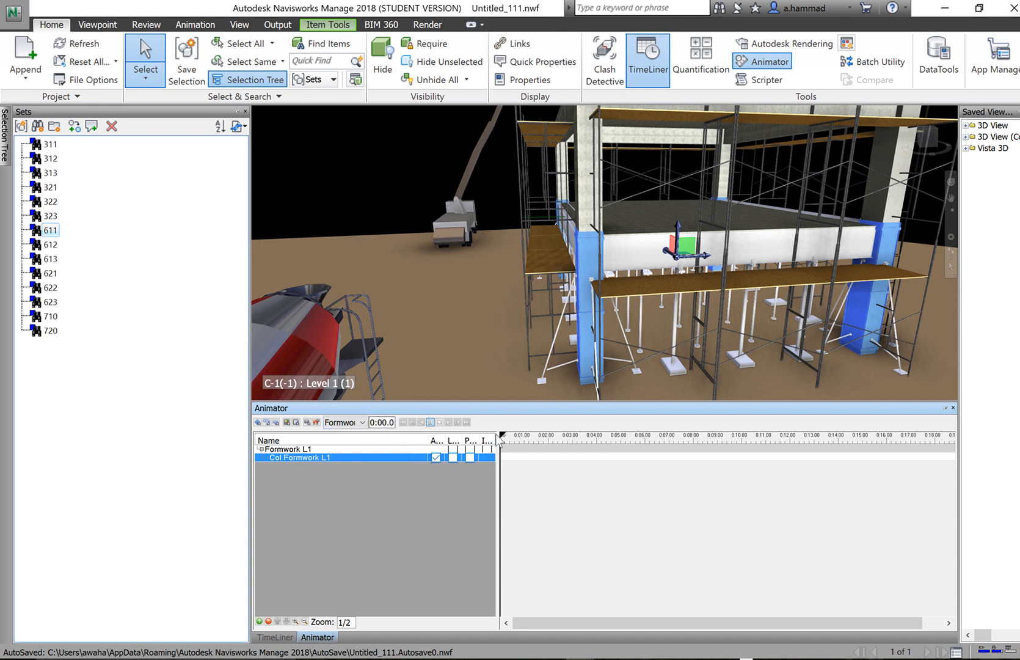
# Step: Widen the Animator's scene list and its columns so the Active, Loop, P.P. and Infinite headings are readable
pyautogui.click(542, 518)
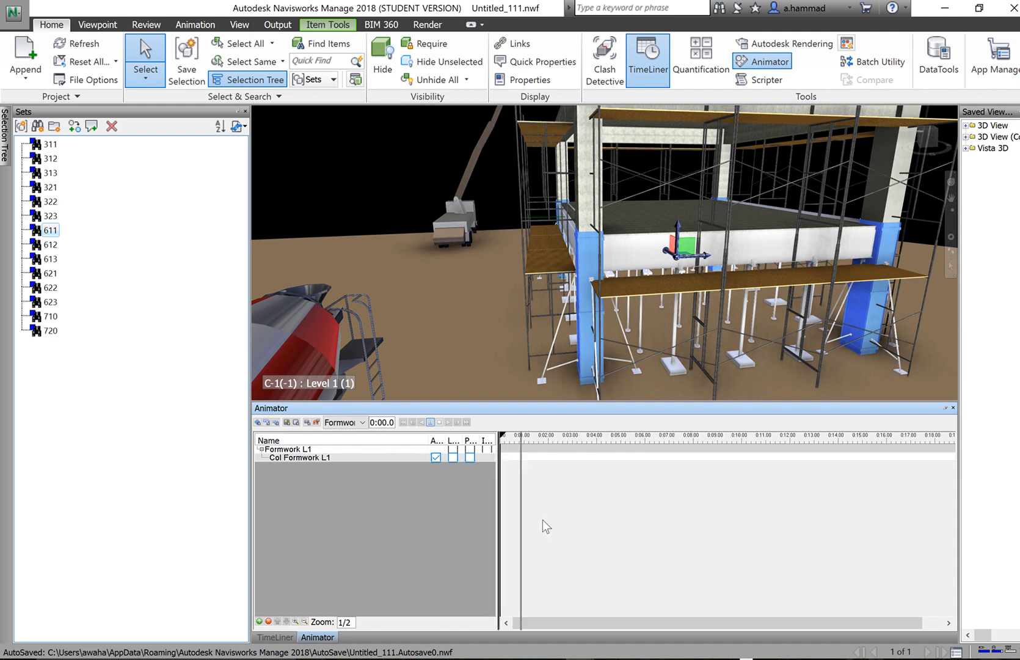
pyautogui.moveTo(542, 519); pyautogui.dragTo(629, 524)
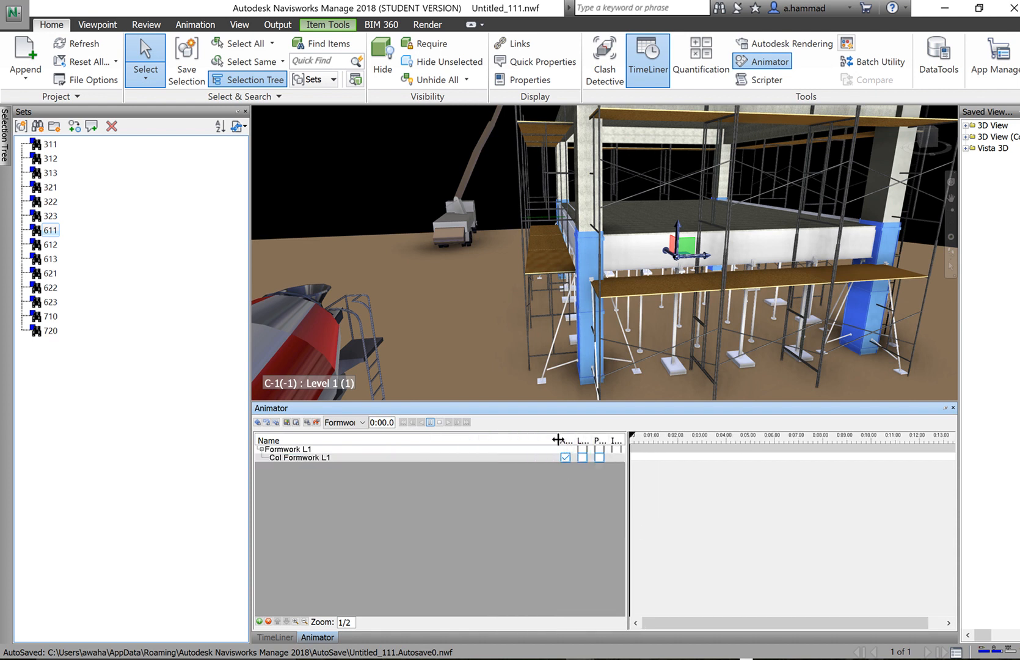
pyautogui.moveTo(558, 439); pyautogui.dragTo(599, 439)
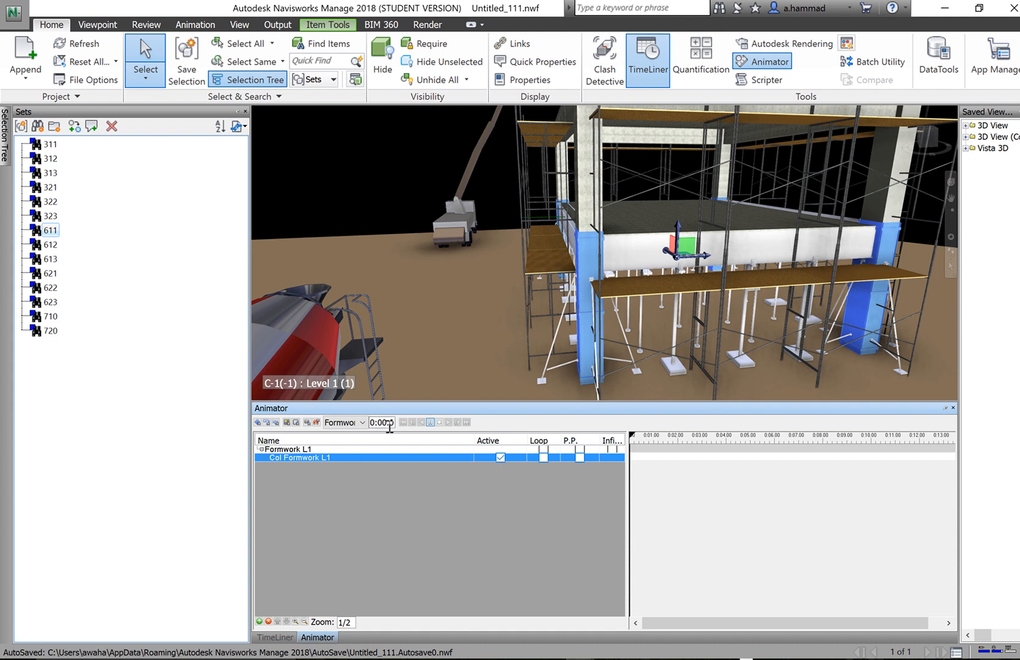
# Step: Capture a keyframe for Col Formwork L1 at time position 0
pyautogui.moveTo(393, 422); pyautogui.dragTo(371, 423)
pyautogui.press('BackSpace')
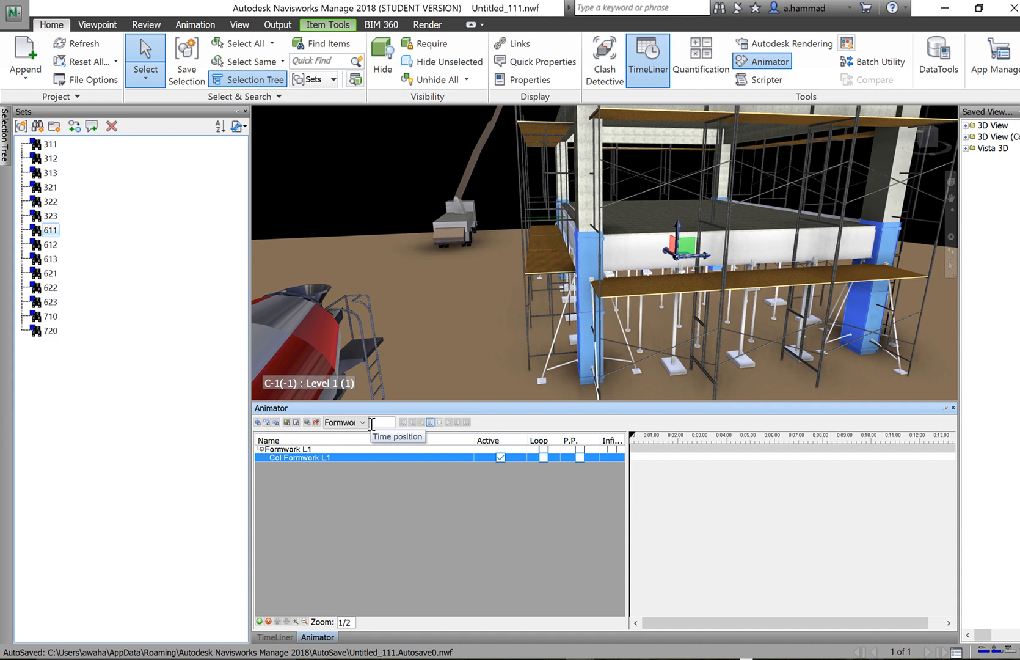
pyautogui.press('Return')
pyautogui.write('0')
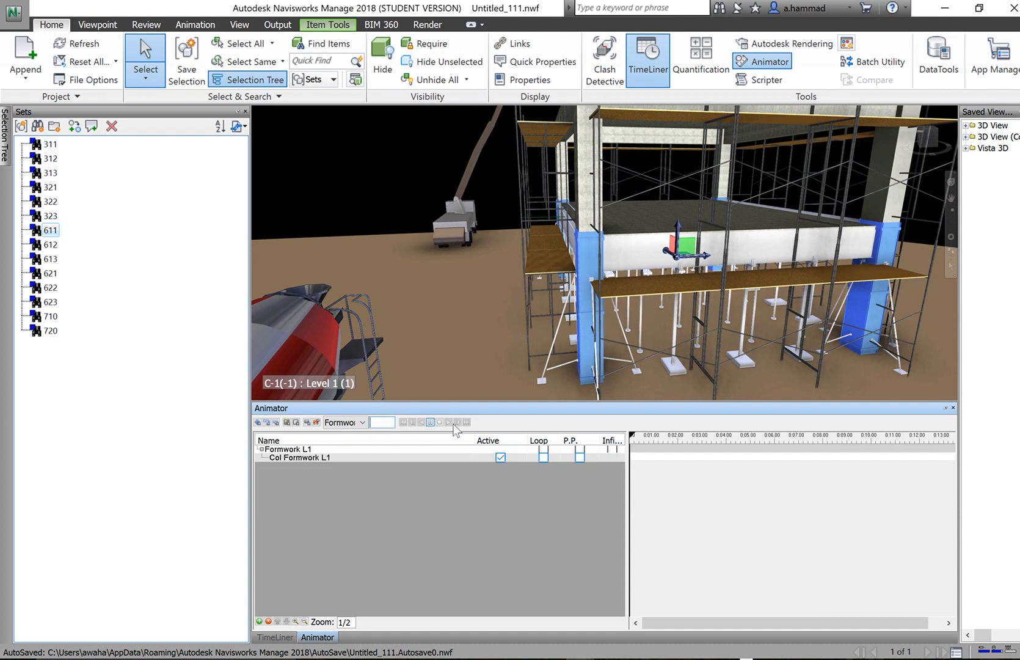
pyautogui.click(308, 425)
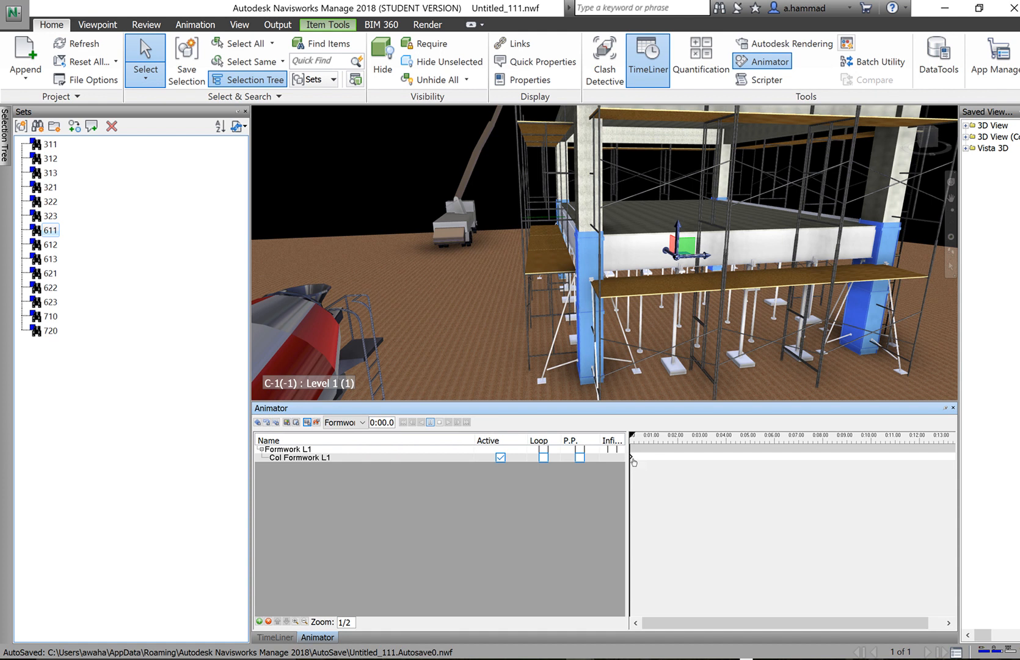
# Step: Set the time position to 8 seconds and capture a second keyframe for Col Formwork L1
pyautogui.click(382, 422)
pyautogui.write('8')
pyautogui.write('8')
pyautogui.click(385, 423)
pyautogui.click(307, 422)
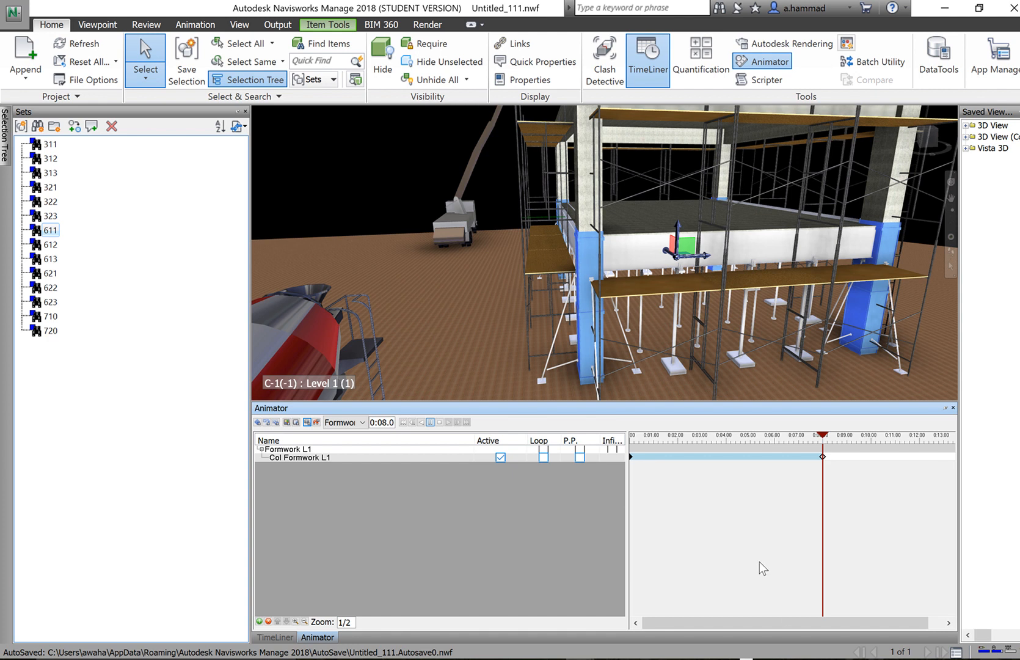
# Step: Reselect Col Formwork L1, play its animation to check the motion, and stop the playback
pyautogui.click(341, 459)
pyautogui.click(404, 485)
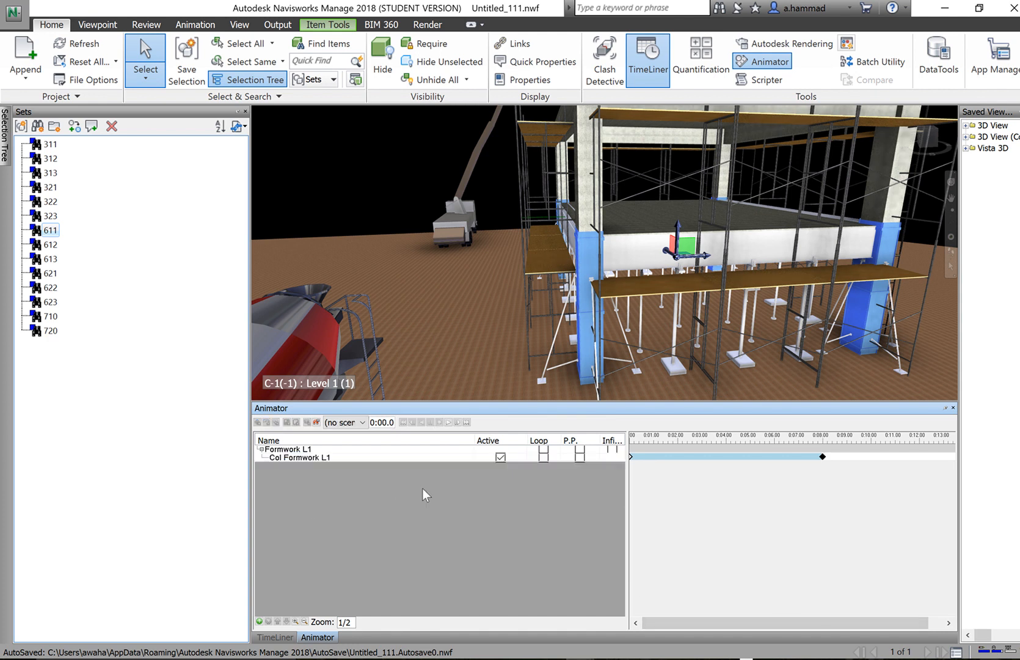
pyautogui.click(424, 457)
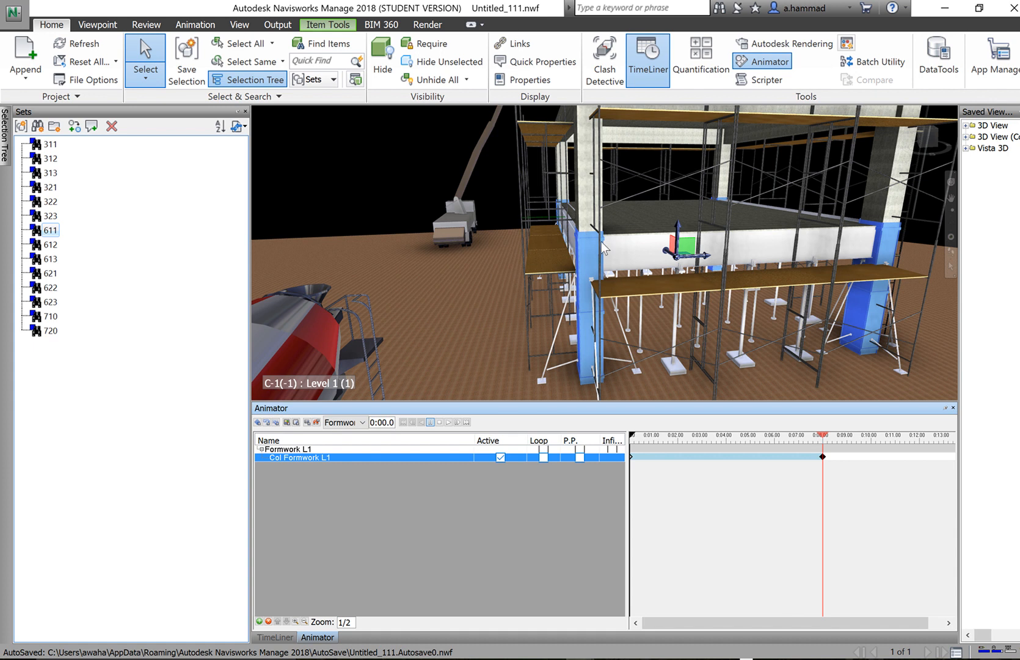
pyautogui.click(449, 422)
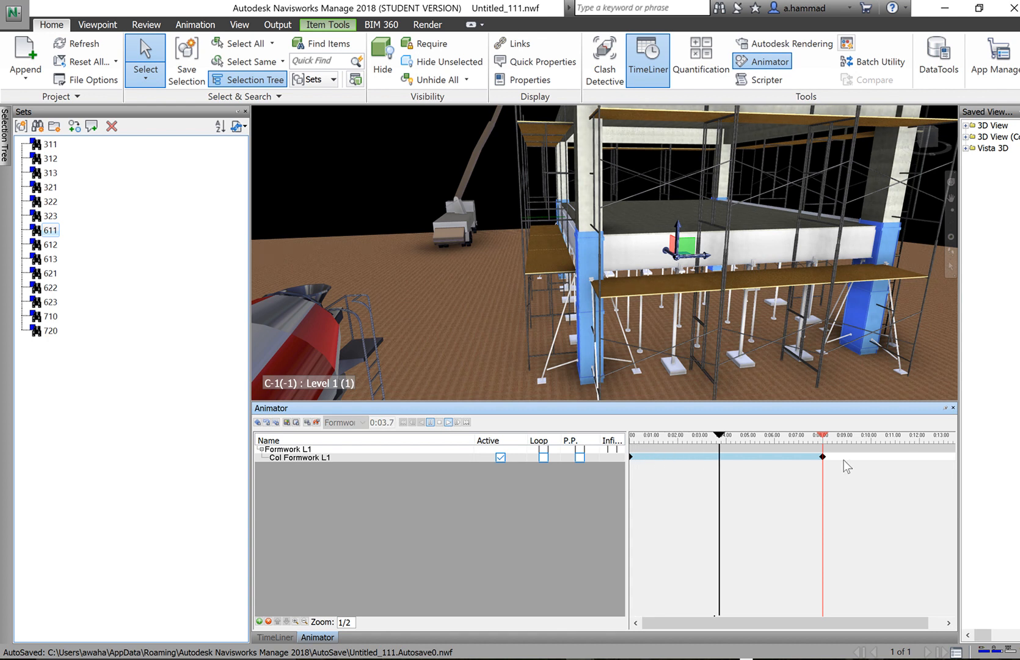
pyautogui.click(439, 421)
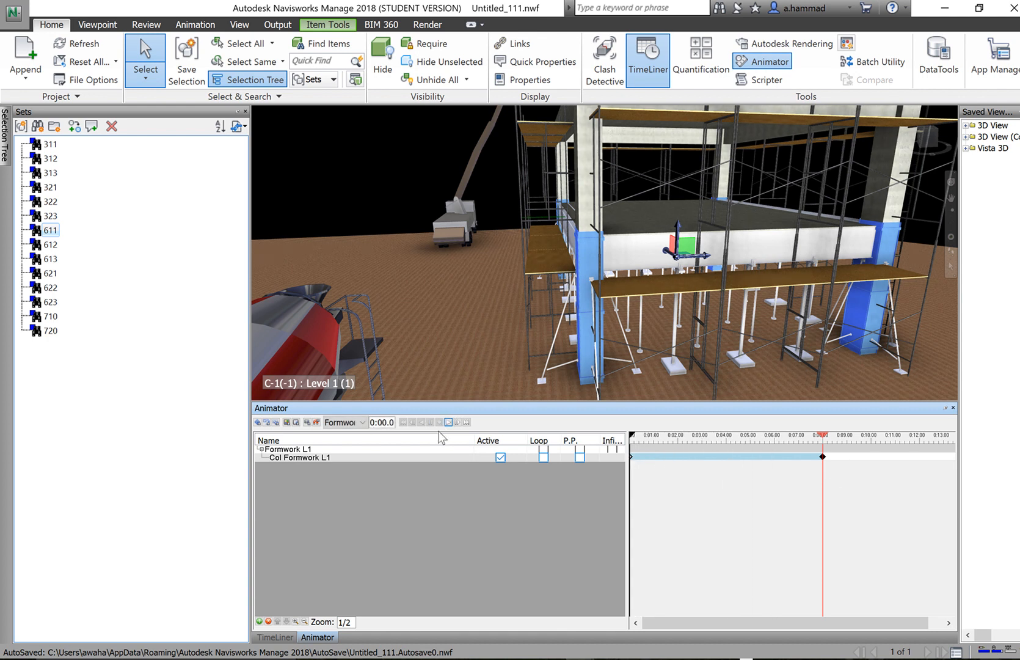
# Step: Edit the Col Formwork L1 keyframe at 0 seconds and set its Z translation to 9 m
pyautogui.rightClick(631, 459)
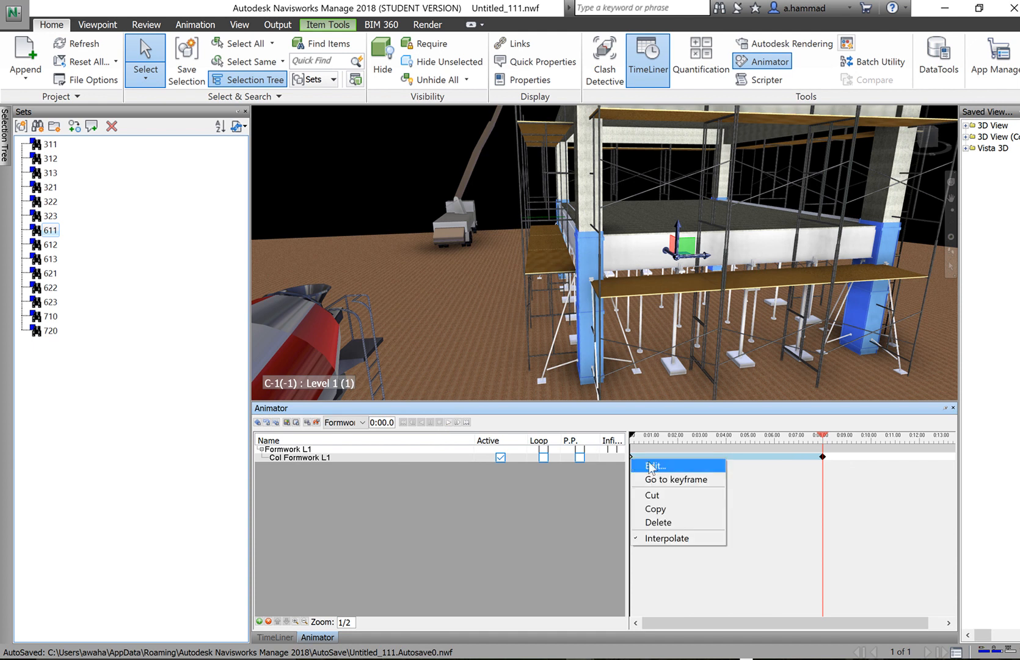
pyautogui.click(653, 465)
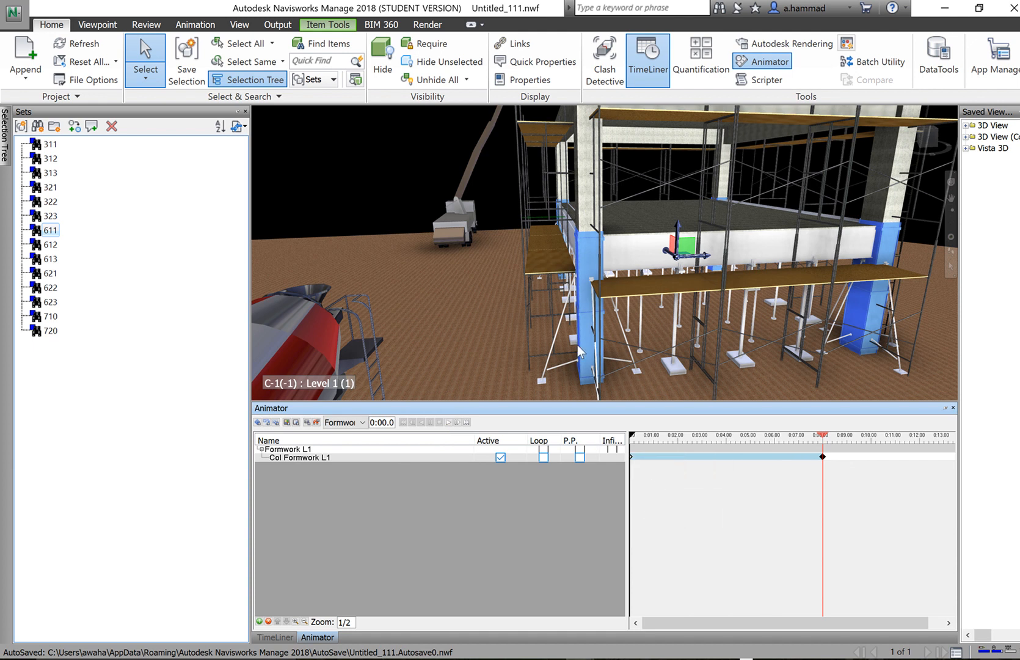
pyautogui.doubleClick(634, 458)
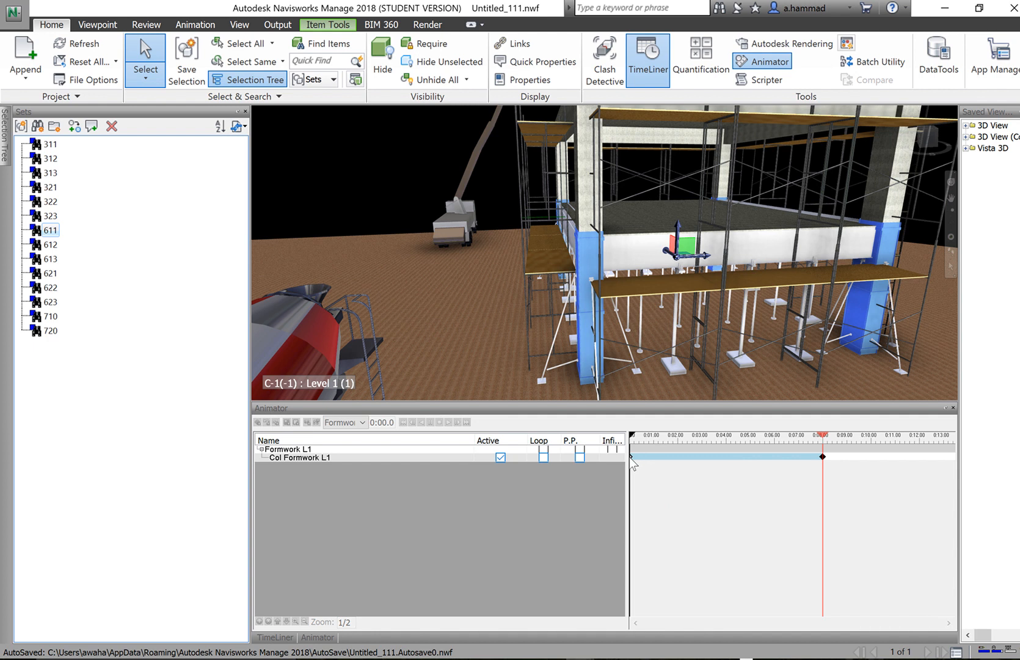
pyautogui.moveTo(542, 247); pyautogui.dragTo(404, 182)
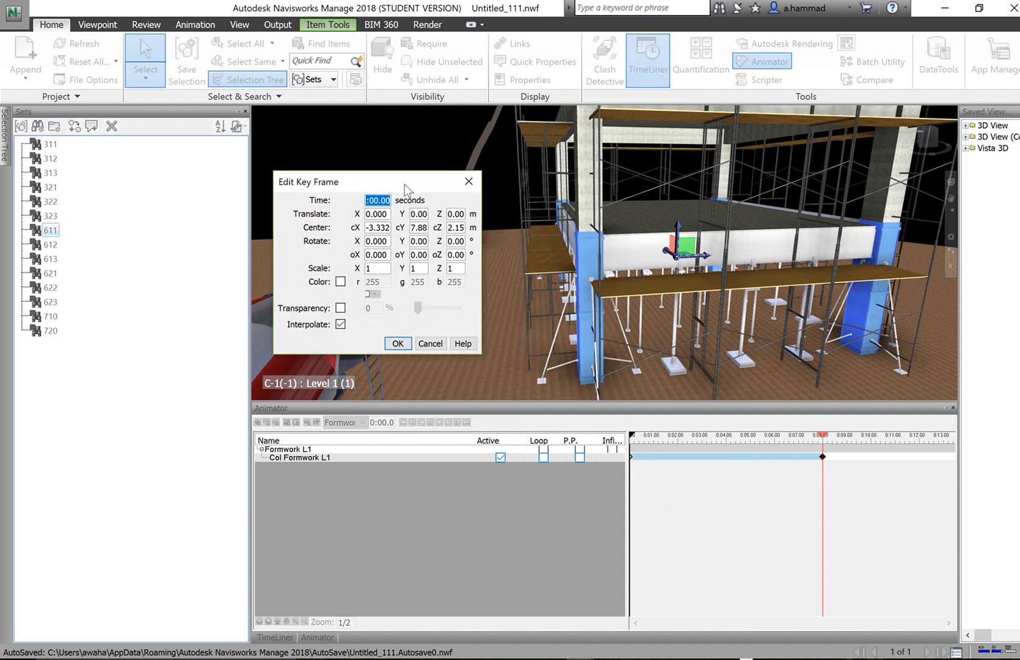
pyautogui.click(454, 213)
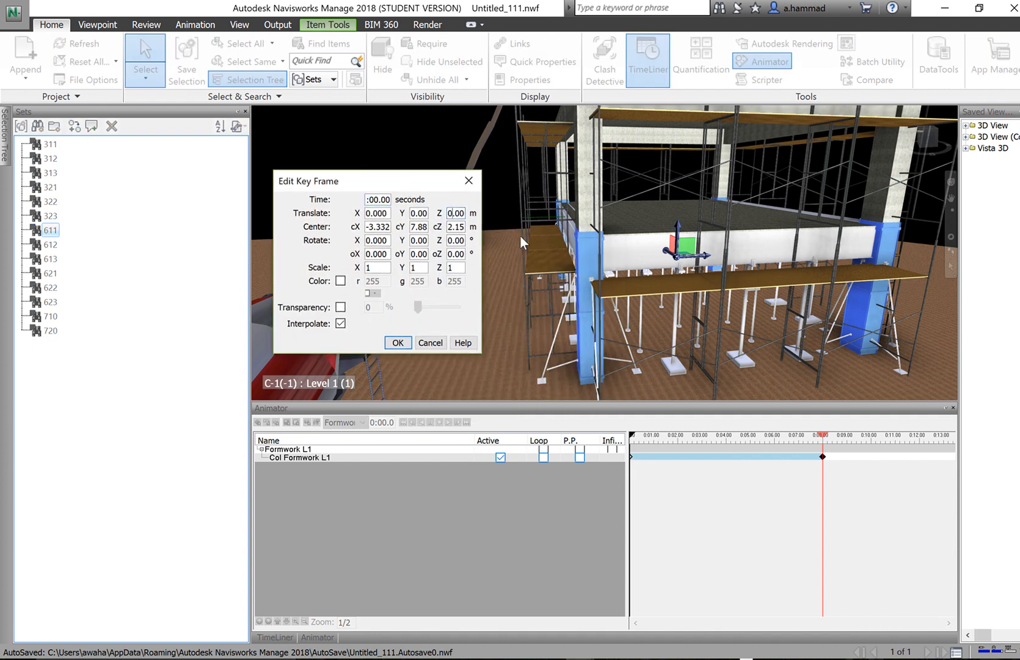
pyautogui.hotkey('shift', 'Home')
pyautogui.write('9')
pyautogui.click(406, 345)
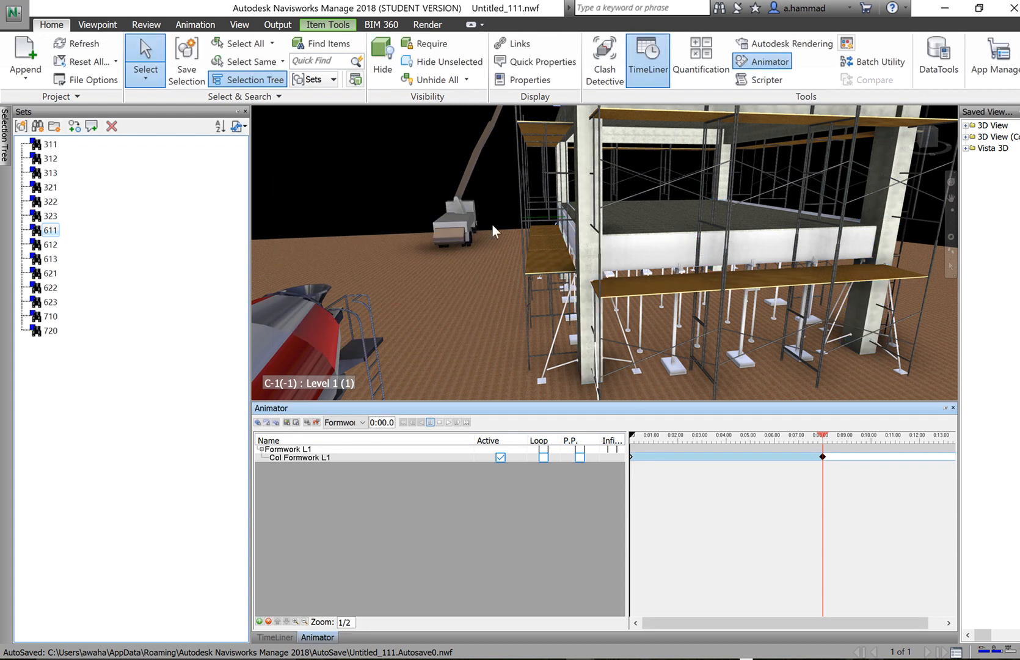
# Step: Examine the raised column formwork above the whole building and play the Formwork L1 scene to check its movement
pyautogui.scroll(-5, 491, 224)
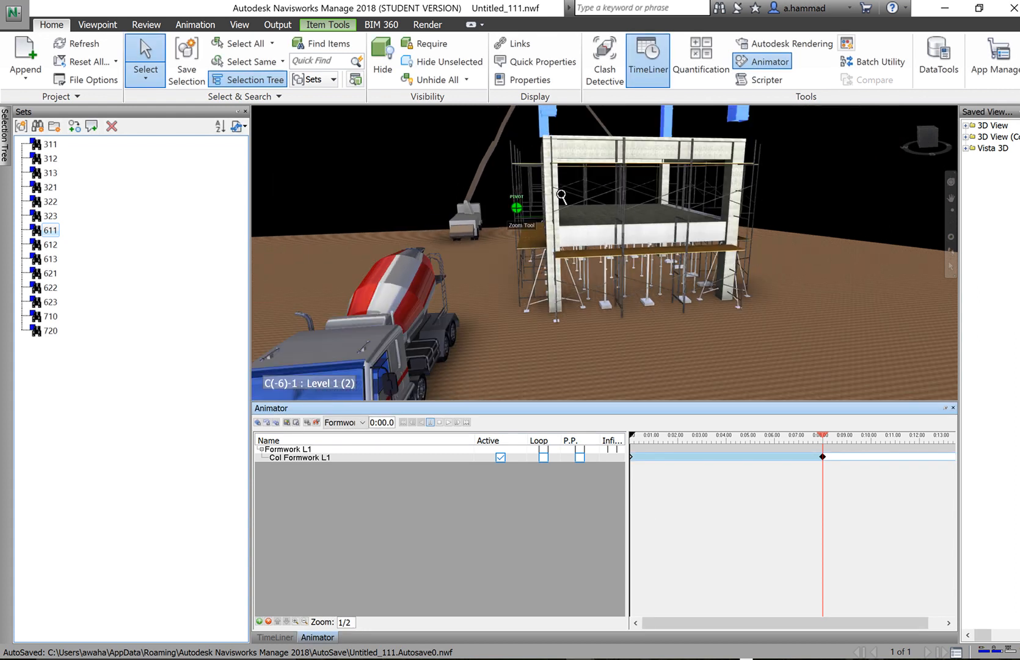
pyautogui.scroll(-4, 612, 207)
pyautogui.moveTo(772, 174); pyautogui.dragTo(735, 154, button='middle')
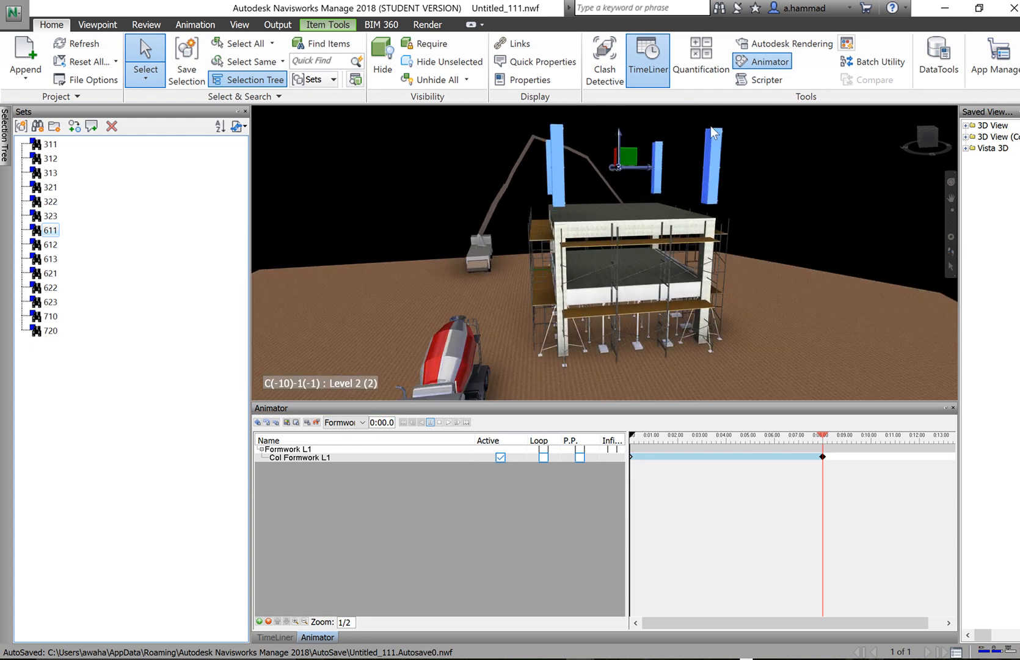
pyautogui.scroll(4, 728, 264)
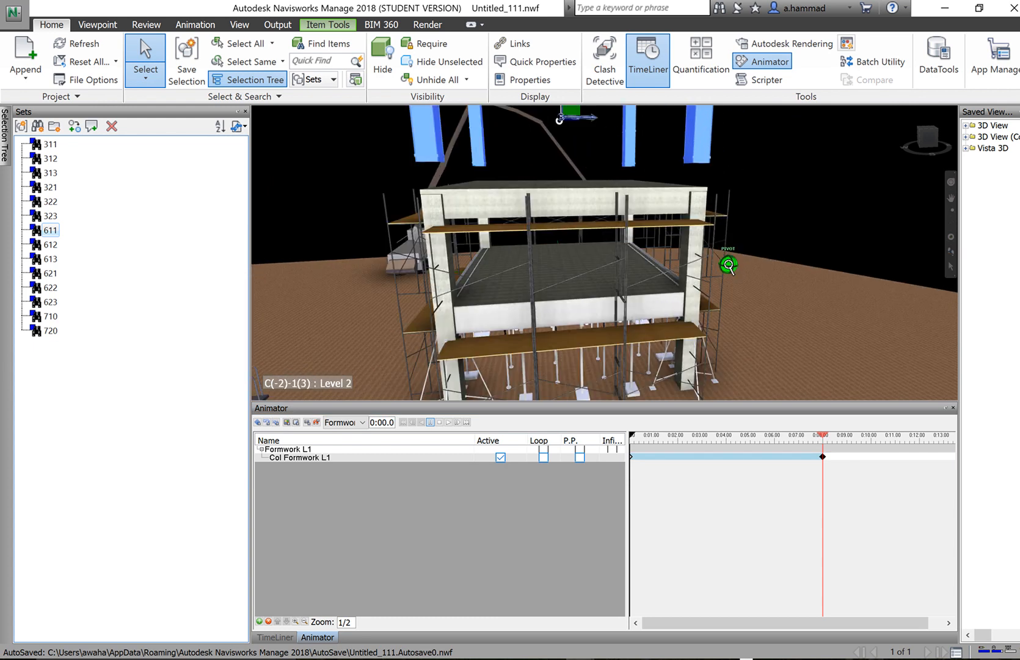
pyautogui.scroll(-2, 728, 265)
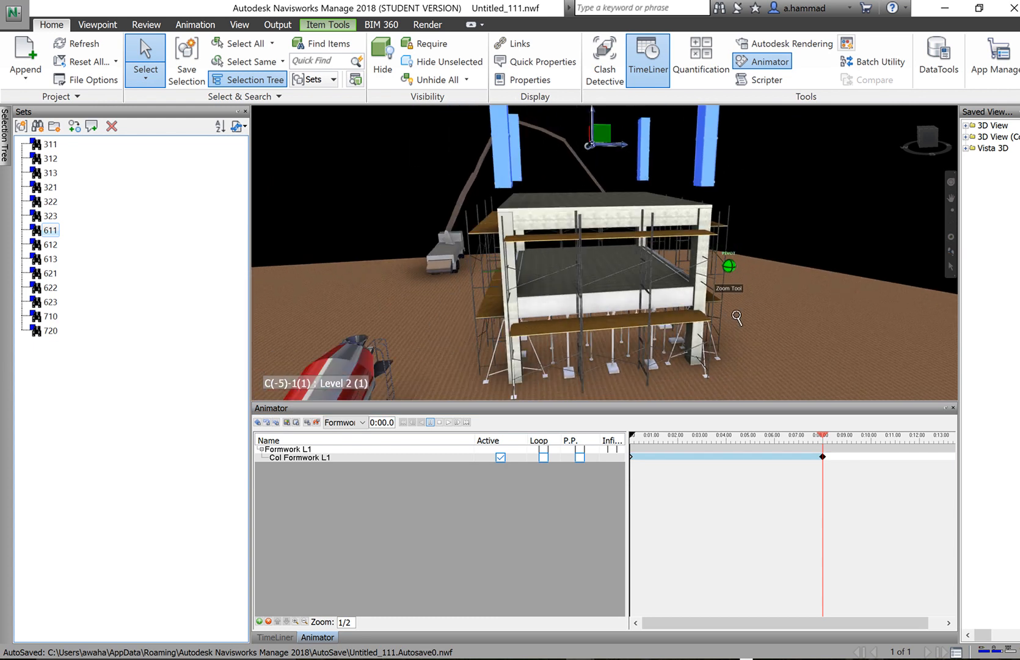
pyautogui.click(440, 422)
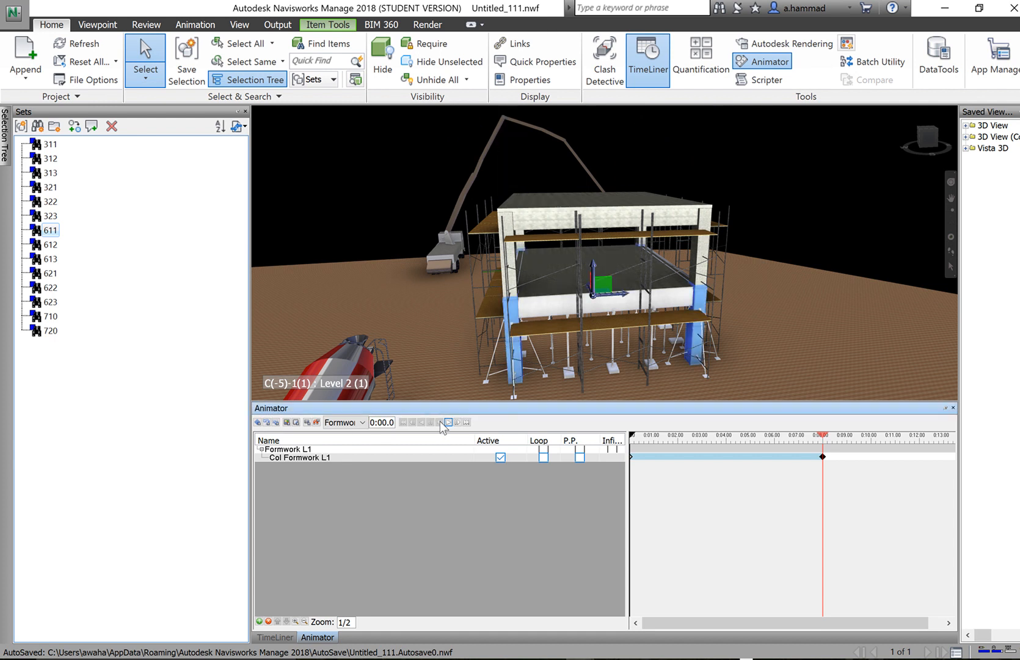
pyautogui.click(448, 422)
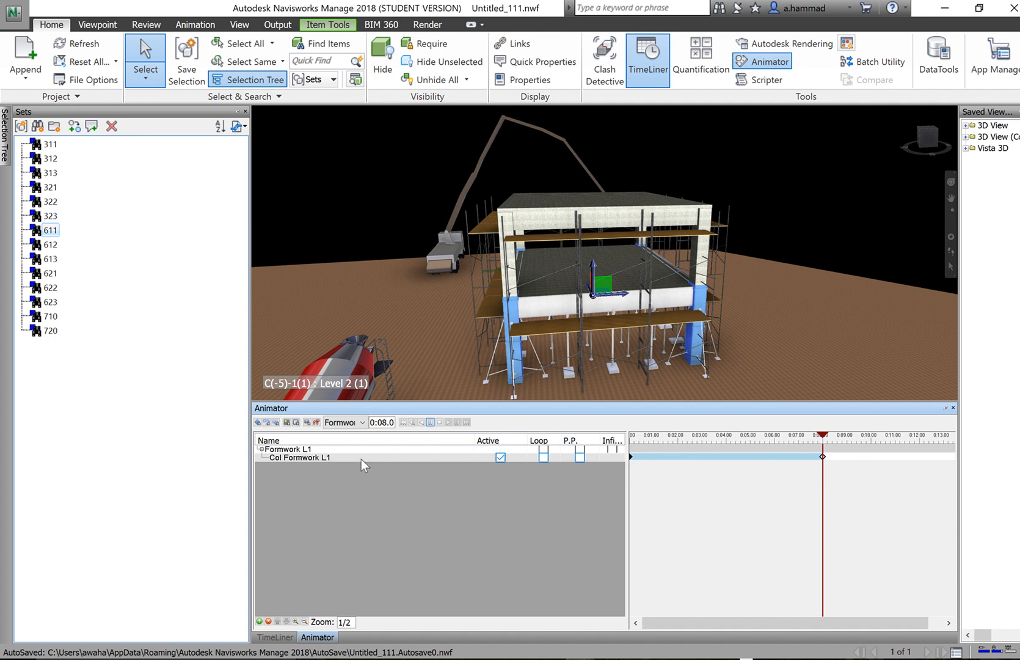
# Step: Switch to the TimeLiner task list and display its Extended column set
pyautogui.click(276, 637)
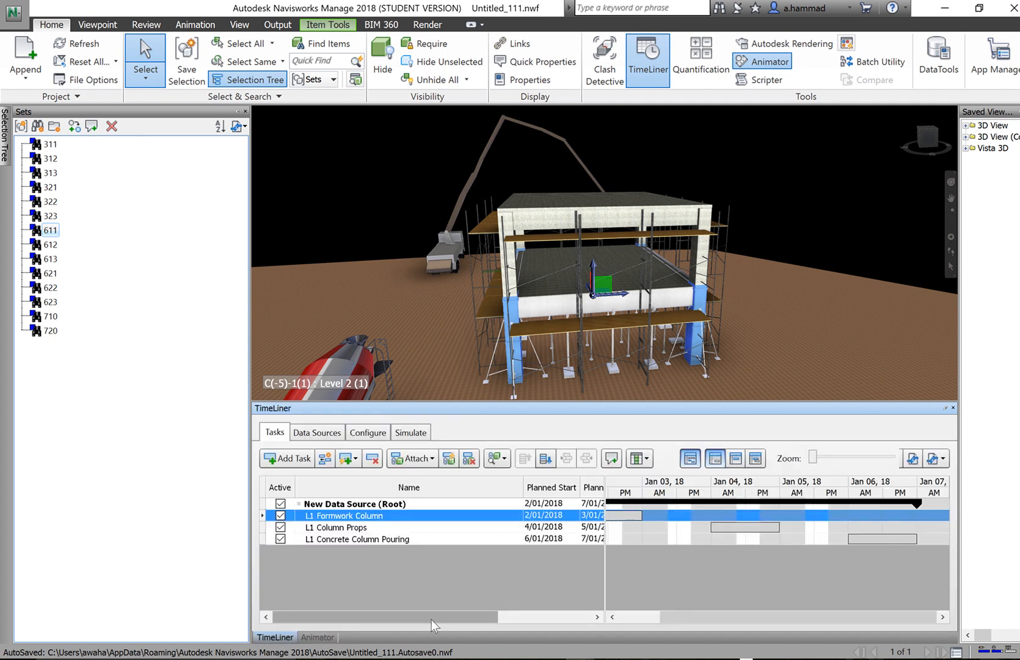
pyautogui.moveTo(433, 618); pyautogui.dragTo(546, 615)
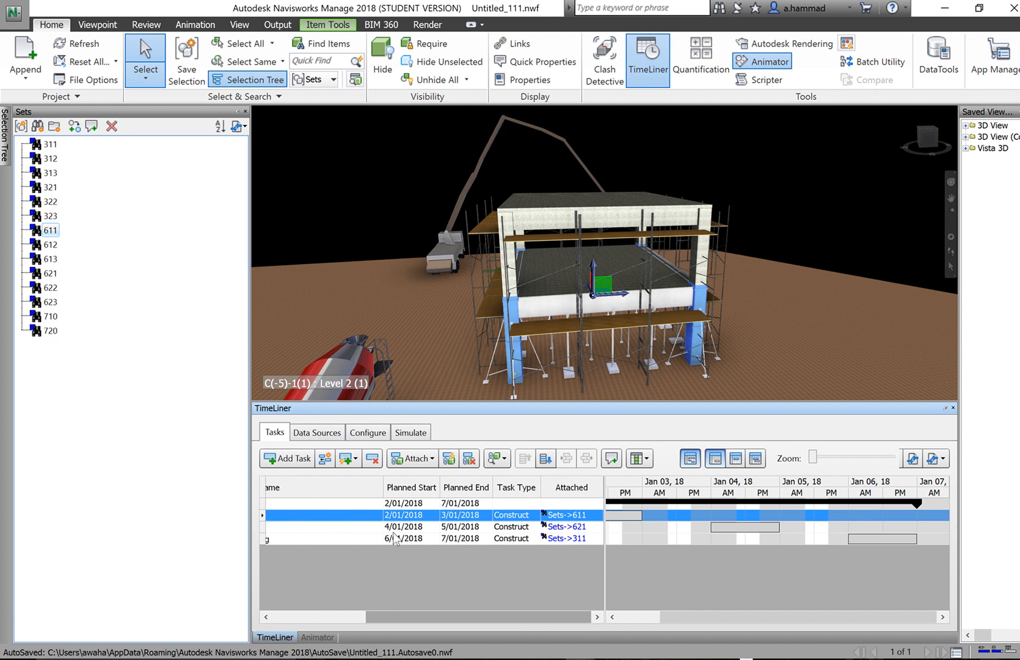
pyautogui.click(646, 459)
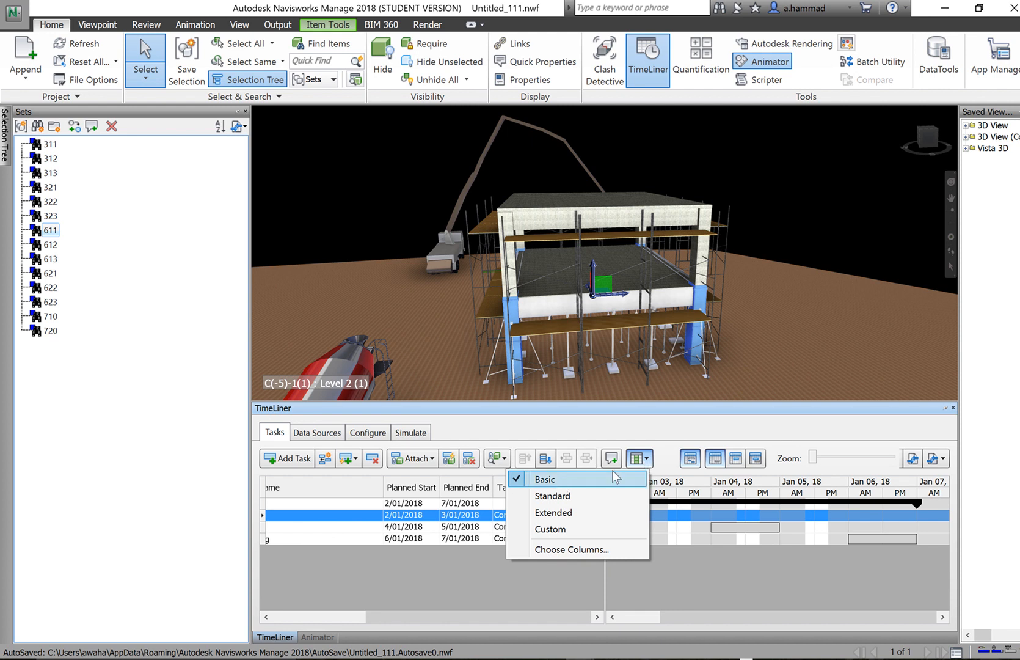
pyautogui.click(569, 514)
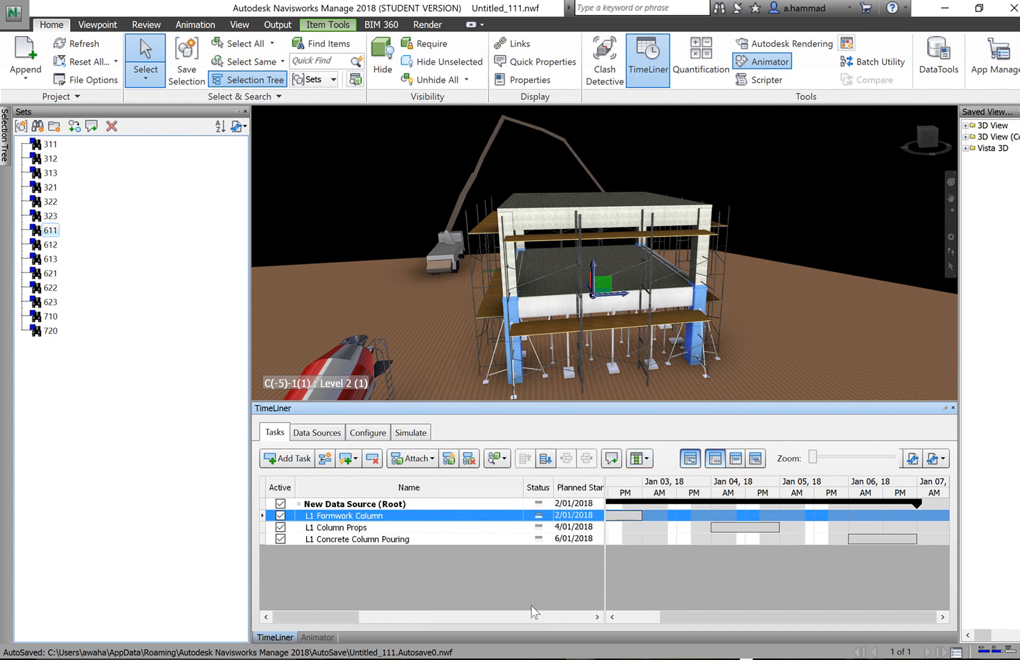
# Step: Move the Animation column of the task list so it sits directly after the Attached column
pyautogui.moveTo(318, 612); pyautogui.dragTo(541, 604)
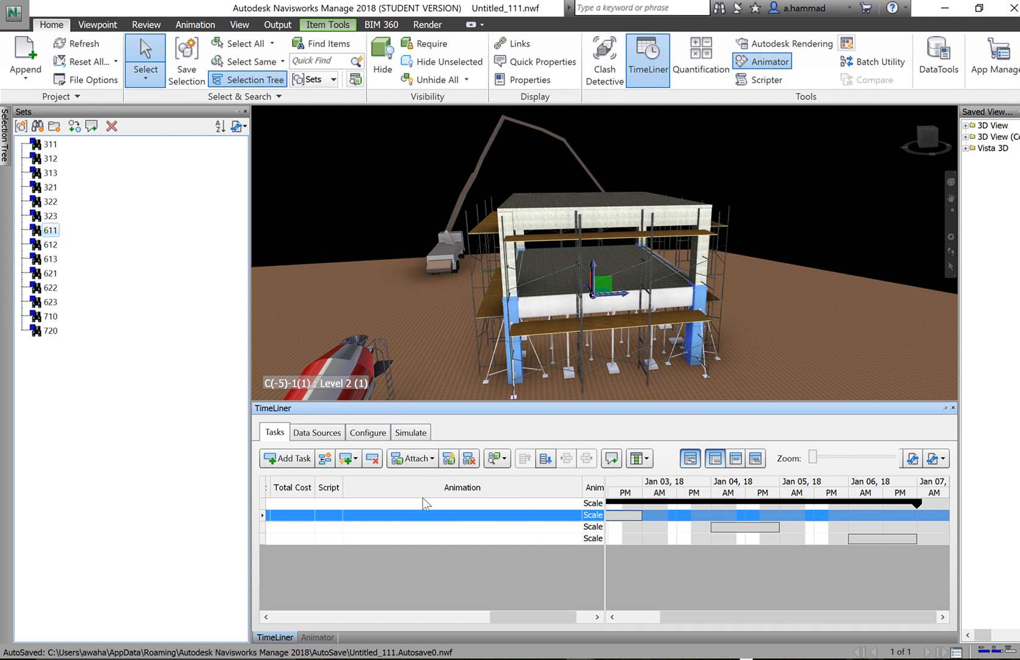
pyautogui.moveTo(492, 496)
pyautogui.mouseDown()
pyautogui.moveTo(228, 497)
pyautogui.moveTo(586, 491)
pyautogui.moveTo(484, 494)
pyautogui.mouseUp()
pyautogui.moveTo(486, 620)
pyautogui.mouseDown()
pyautogui.moveTo(387, 615)
pyautogui.moveTo(454, 606)
pyautogui.moveTo(483, 616)
pyautogui.mouseUp()
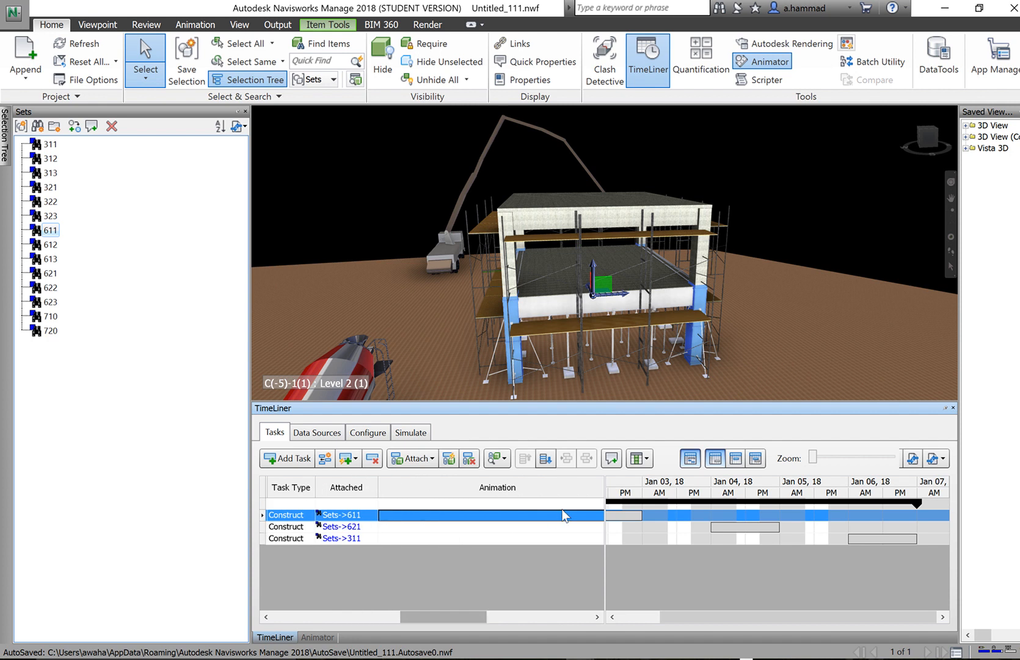
# Step: Assign the Formwork L1\Col Formwork L1 animation to the L1 Formwork Column task
pyautogui.click(596, 515)
pyautogui.click(598, 516)
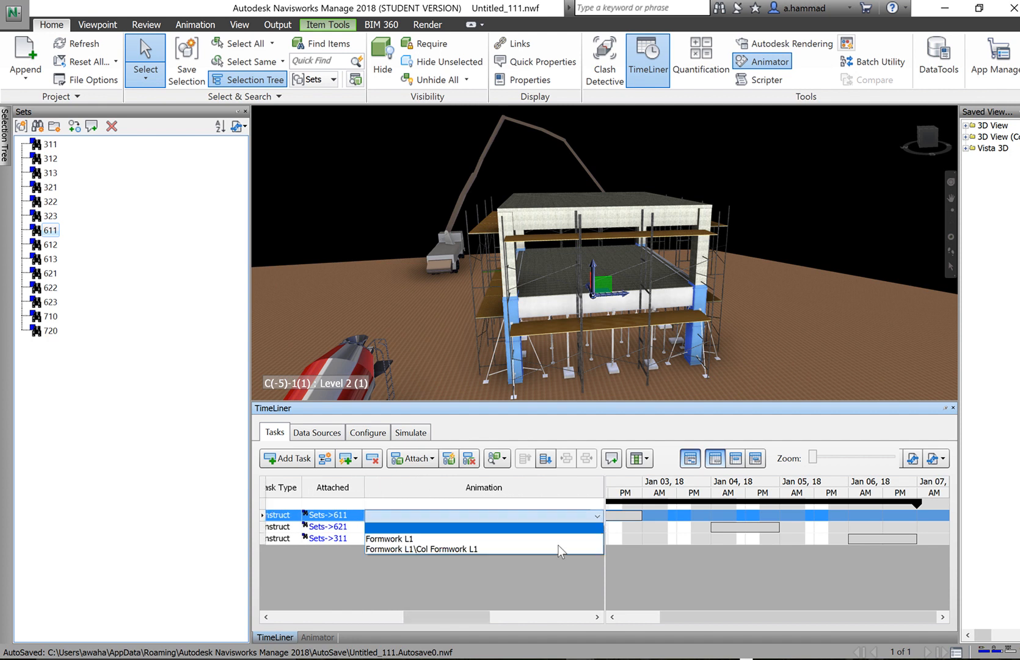
pyautogui.click(478, 548)
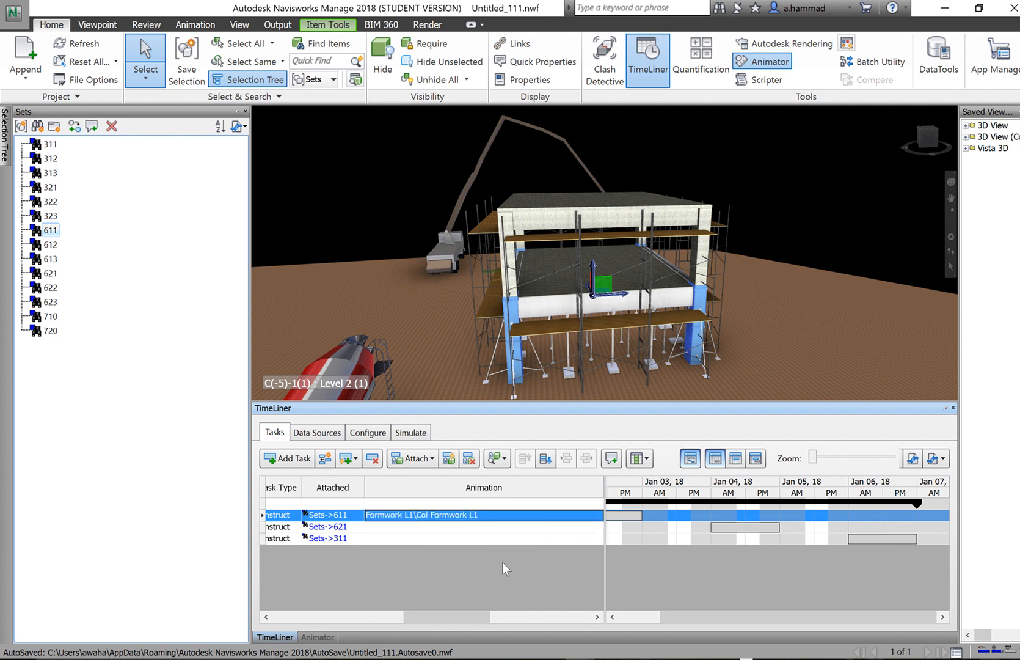
pyautogui.moveTo(465, 617); pyautogui.dragTo(348, 617)
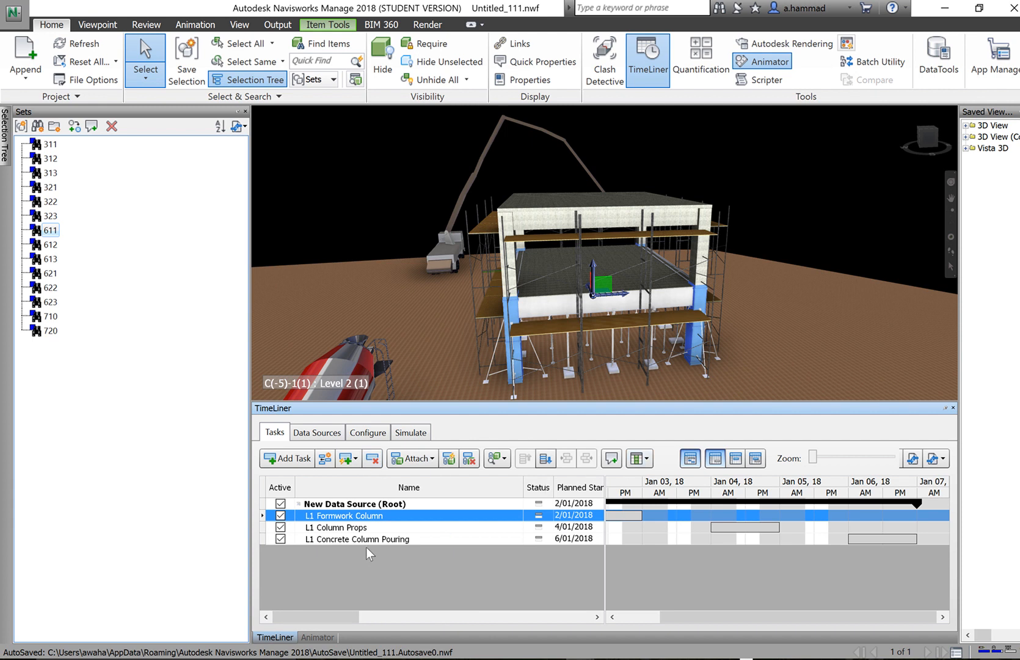
# Step: Play the construction simulation with the formwork deselected to check the column formwork's movement, stop it, and return to the task list
pyautogui.click(411, 433)
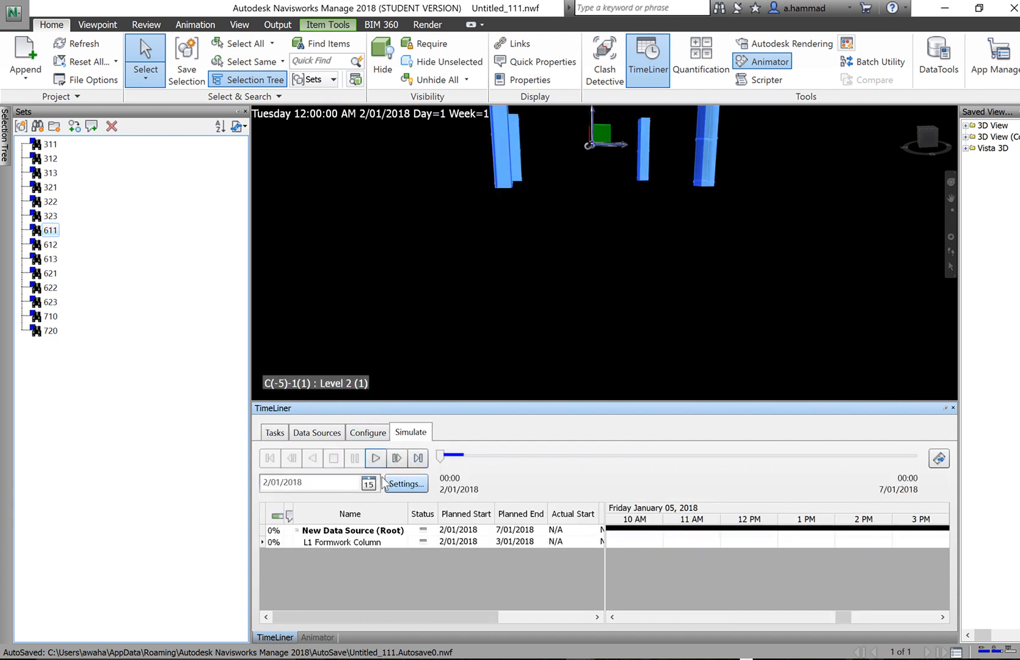
pyautogui.click(541, 289)
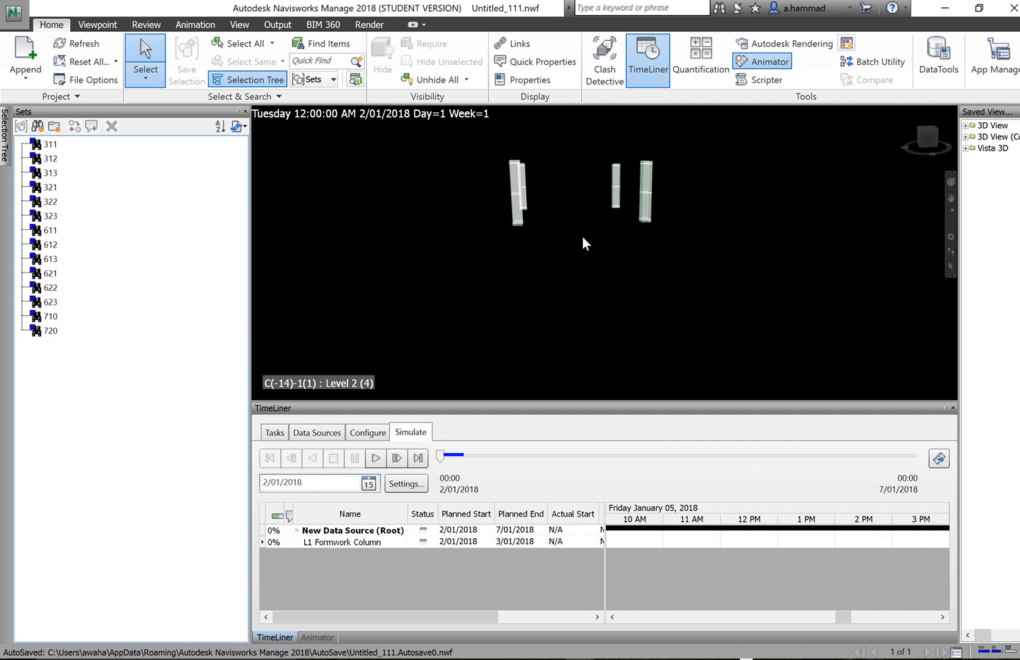
pyautogui.click(377, 458)
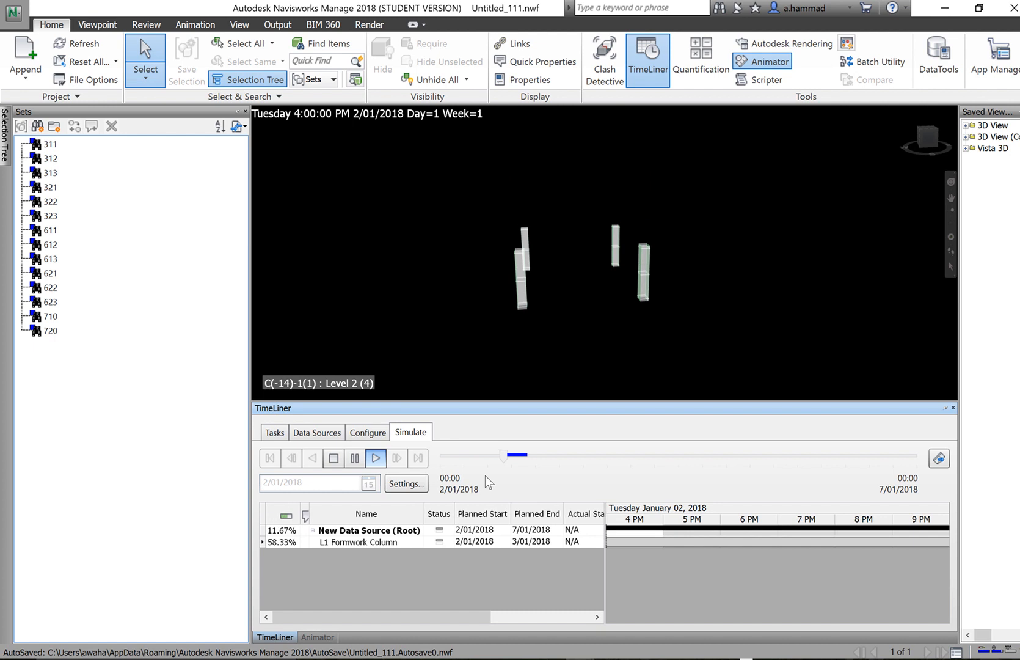
pyautogui.click(334, 458)
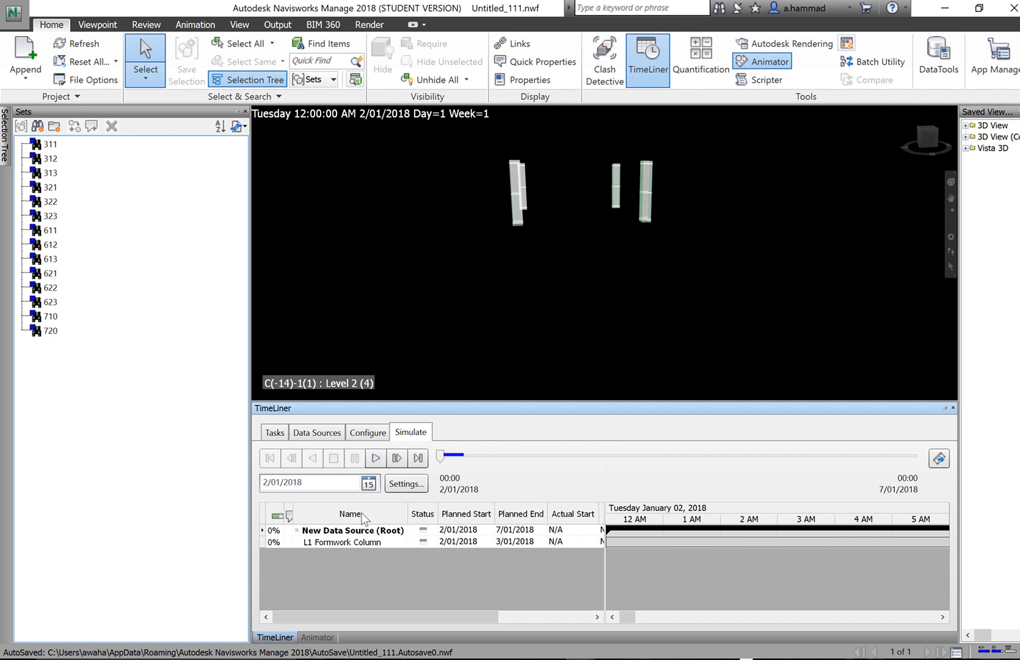
pyautogui.click(273, 432)
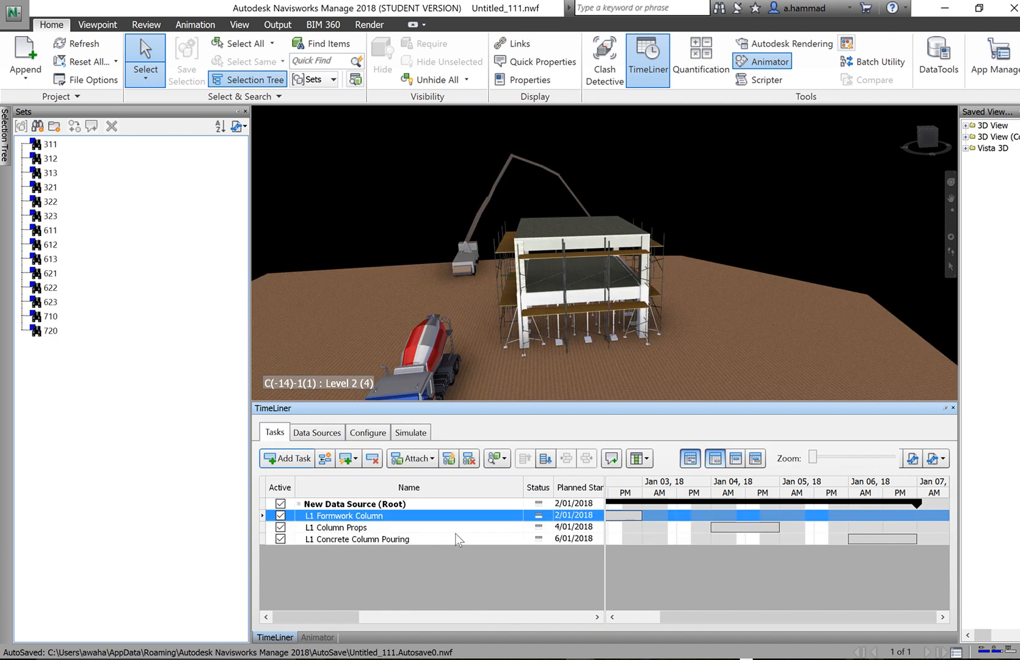